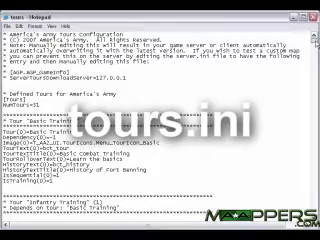
{"action": "mouse_move", "coordinate": [313, 40]}
{"action": "left_mouse_down"}
{"action": "mouse_move", "coordinate": [312, 55]}
{"action": "mouse_move", "coordinate": [313, 40]}
{"action": "left_mouse_up"}
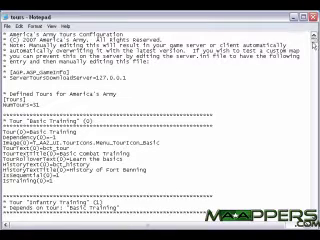
{"action": "scroll", "coordinate": [160, 120], "scroll_direction": "down", "scroll_amount": 10}
{"action": "scroll", "coordinate": [160, 120], "scroll_direction": "up", "scroll_amount": 10}
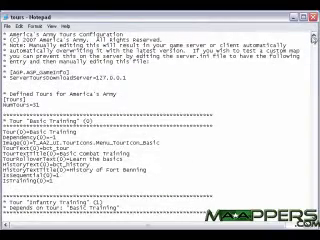
{"action": "left_click_drag", "start_coordinate": [313, 40], "coordinate": [313, 36]}
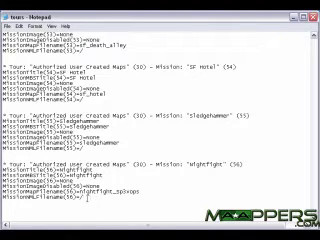
Step: Copy the last Nightfight (56) mission block in tours.ini
{"action": "left_click_drag", "start_coordinate": [82, 196], "coordinate": [4, 163]}
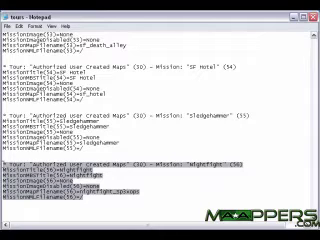
{"action": "right_click", "coordinate": [25, 195]}
{"action": "left_click", "coordinate": [26, 198]}
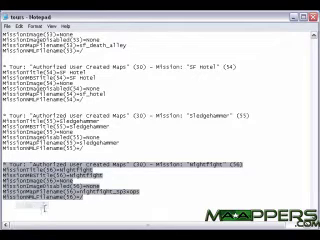
Step: Paste the copied block at the end of the file, below the last line
{"action": "left_click", "coordinate": [35, 211]}
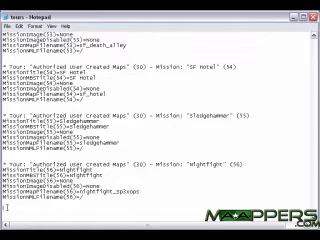
{"action": "key", "text": "ctrl+v"}
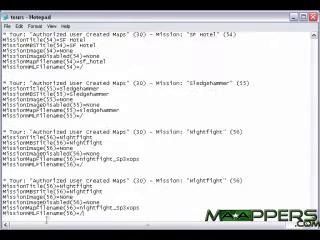
{"action": "key", "text": "ctrl+v"}
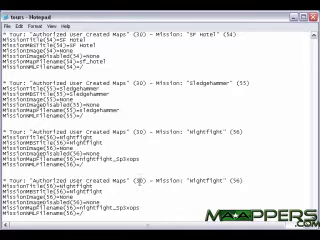
{"action": "double_click", "coordinate": [139, 181]}
{"action": "type", "text": "7"}
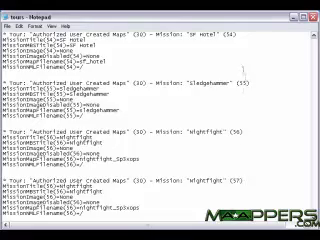
Step: Change index 56 to 57 in the pasted block's Tour header and Mission lines
{"action": "left_click", "coordinate": [313, 36]}
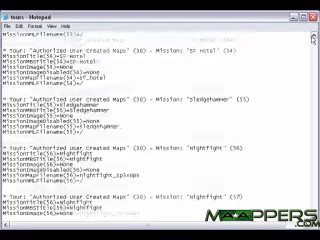
{"action": "scroll", "coordinate": [313, 36], "scroll_direction": "up", "scroll_amount": 12}
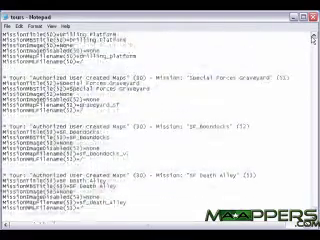
{"action": "scroll", "coordinate": [313, 36], "scroll_direction": "up", "scroll_amount": 3}
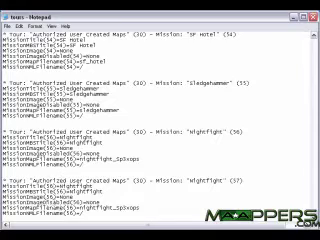
{"action": "key", "text": "BackSpace"}
{"action": "type", "text": "7"}
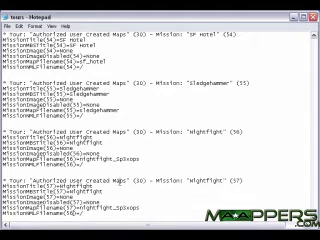
{"action": "key", "text": "BackSpace"}
{"action": "type", "text": "7"}
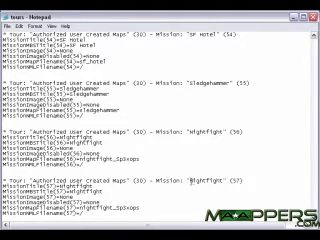
{"action": "left_click_drag", "start_coordinate": [189, 180], "coordinate": [218, 180]}
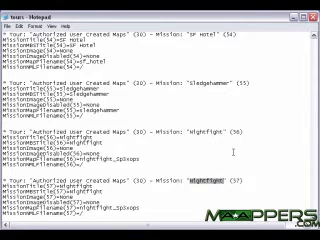
{"action": "type", "text": "Test MFission"}
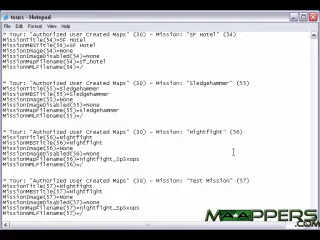
Step: Select the Nightfight title on the MissionTitle(57) line for renaming to Test
{"action": "key", "text": "Down"}
{"action": "key", "text": "Home"}
{"action": "key", "text": "shift+End"}
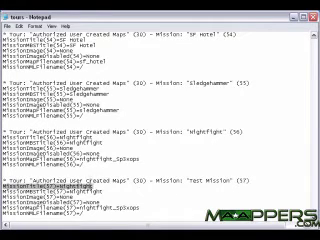
{"action": "key", "text": "Home"}
{"action": "key", "text": "ctrl+Right"}
{"action": "key", "text": "shift+End"}
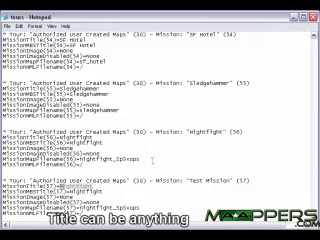
{"action": "type", "text": "Test!"}
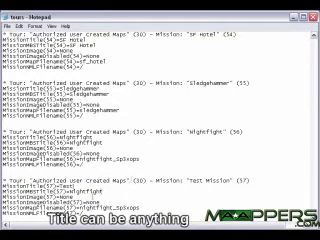
Step: Retitle the MissionMBSTitle(57) line and replace nightfight_sp3xops with the test map filename
{"action": "key", "text": "BackSpace"}
{"action": "key", "text": "Down"}
{"action": "key", "text": "shift+End"}
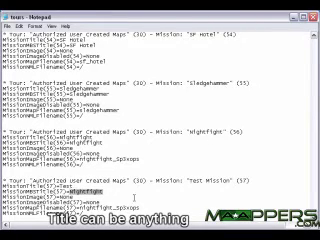
{"action": "type", "text": "Test M"}
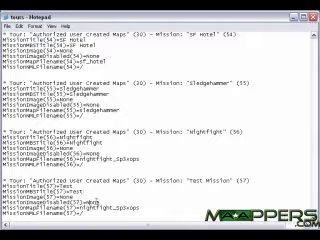
{"action": "left_click_drag", "start_coordinate": [142, 207], "coordinate": [86, 207]}
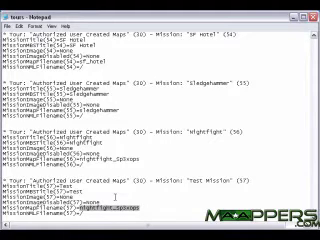
{"action": "type", "text": "test"}
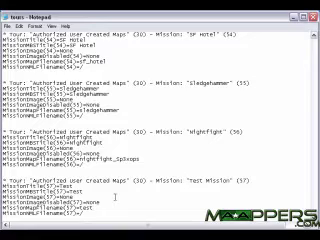
{"action": "type", "text": "."}
{"action": "type", "text": "aao"}
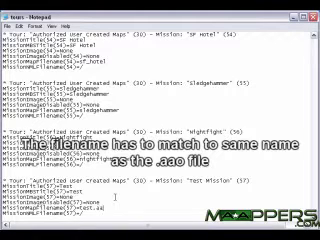
{"action": "key", "text": "BackSpace"}
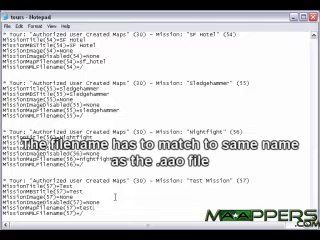
{"action": "type", "text": "."}
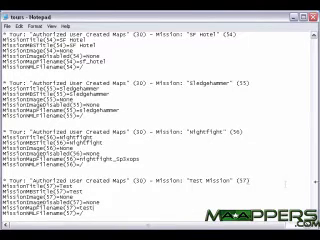
{"action": "mouse_move", "coordinate": [314, 60]}
{"action": "left_mouse_down"}
{"action": "mouse_move", "coordinate": [314, 200]}
{"action": "mouse_move", "coordinate": [311, 158]}
{"action": "left_mouse_up"}
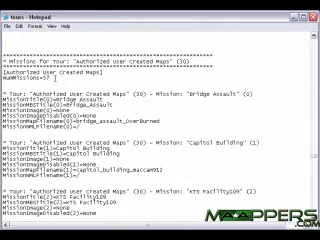
Step: Save tours.ini with NumMissions reading 57
{"action": "left_click", "coordinate": [6, 26]}
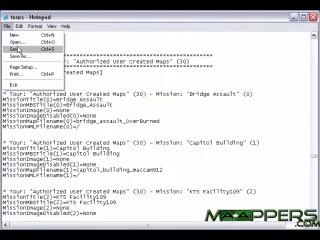
{"action": "left_click", "coordinate": [16, 49]}
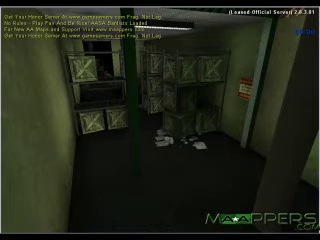
Step: Submit 'admin pb_sv_gameauth 0' to the server from the in-game console
{"action": "key", "text": "y"}
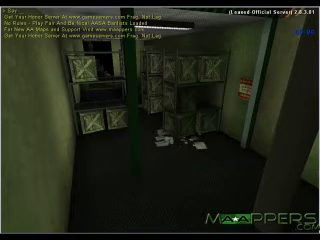
{"action": "key", "text": "Escape"}
{"action": "type", "text": "admin pb_sv_"}
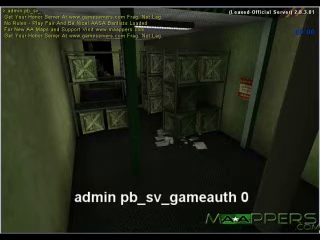
{"action": "type", "text": "gamea"}
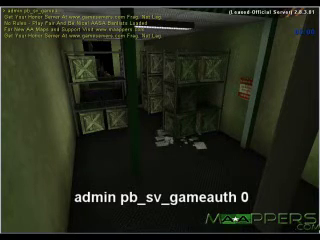
{"action": "type", "text": "uth"}
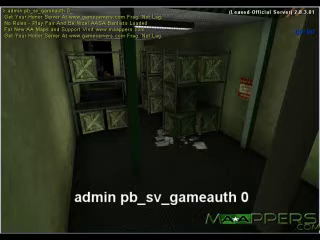
{"action": "key", "text": "Return"}
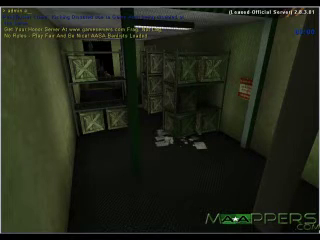
{"action": "type", "text": "_open"}
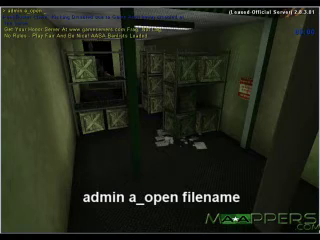
{"action": "type", "text": "test"}
{"action": "type", "text": ".soc"}
Step: Enter 'admin a_open test' in the console, deleting the wrong extension from the map name
{"action": "key", "text": "BackSpace"}
{"action": "key", "text": "BackSpace"}
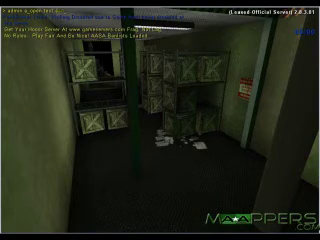
{"action": "key", "text": "BackSpace"}
{"action": "key", "text": "BackSpace"}
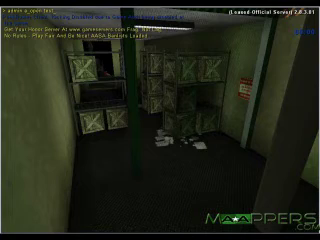